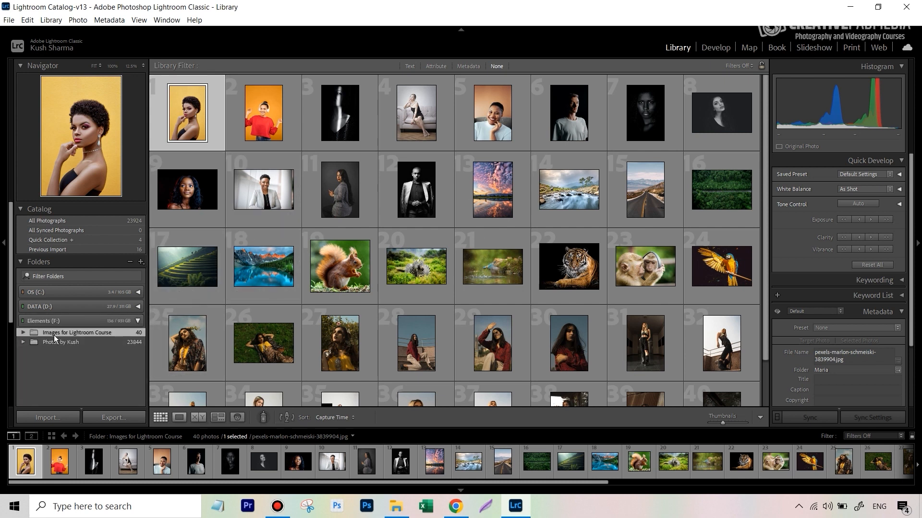
- Expand the Images for Lightroom Course folder, open Landscape, and start removing the terraced green hillside photo
left_click(24, 333)
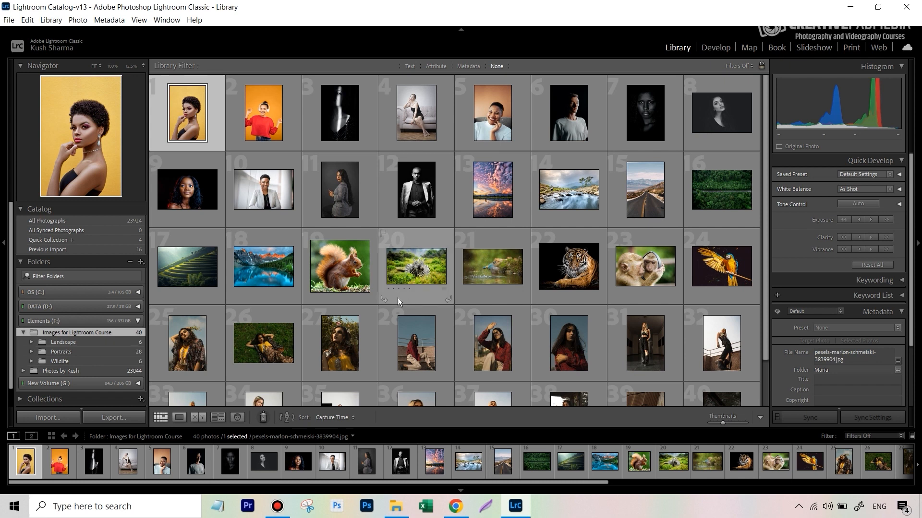
left_click(80, 343)
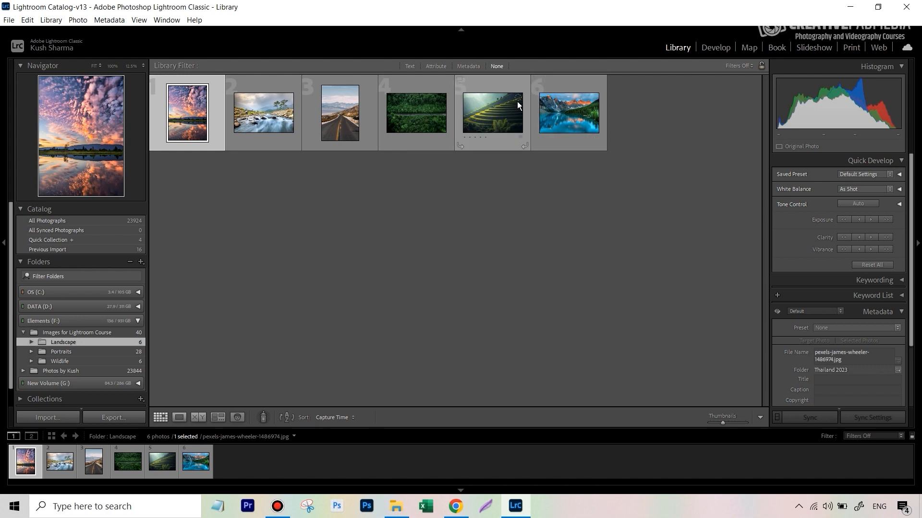
left_click(488, 116)
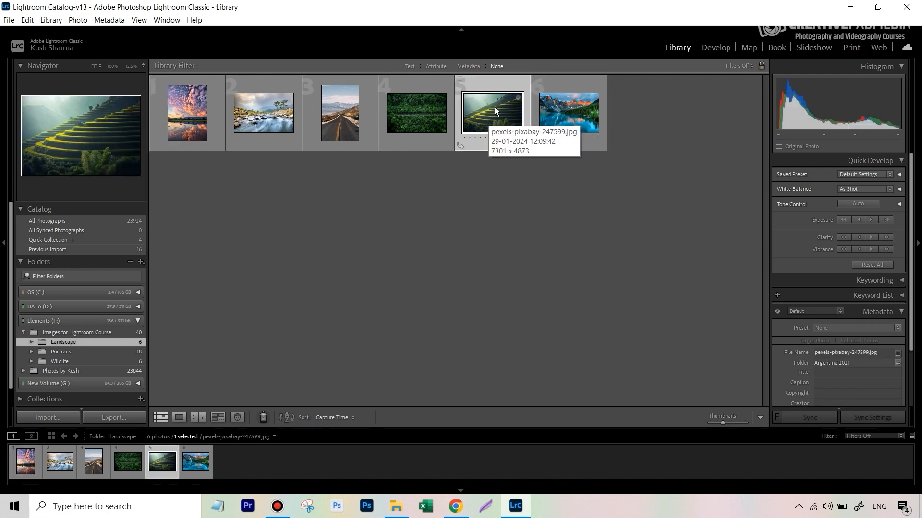
key("Delete")
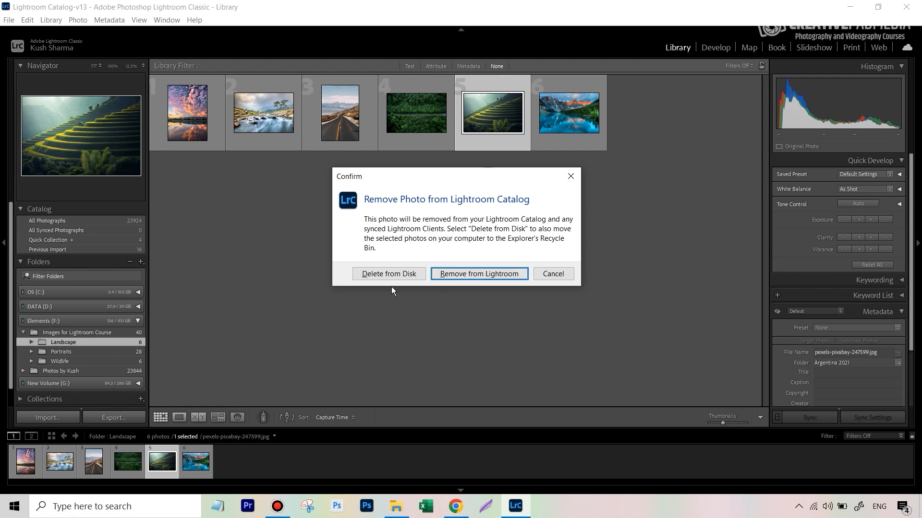
- Switch to File Explorer and open Landscape's Argentina 2021 folder, showing the Landscape subfolders as extra large icons
left_click(396, 507)
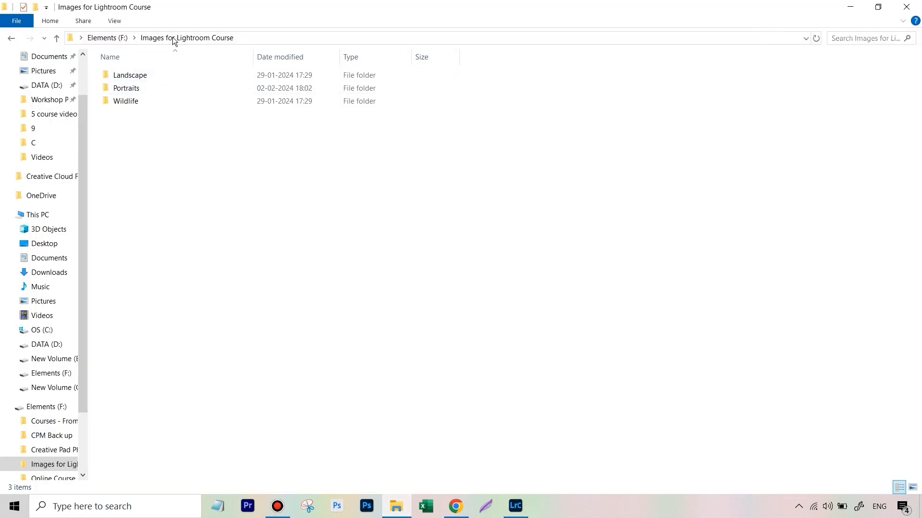
double_click(148, 75)
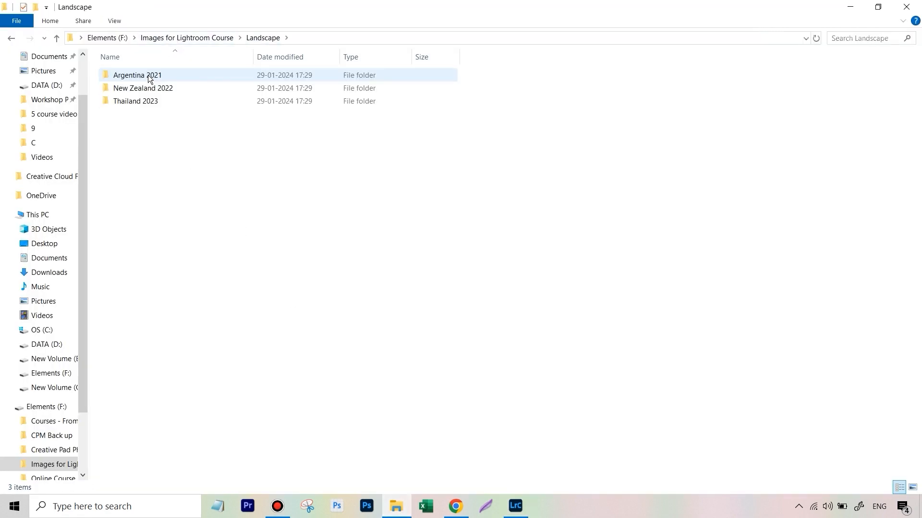
right_click(198, 143)
mouse_move(213, 152)
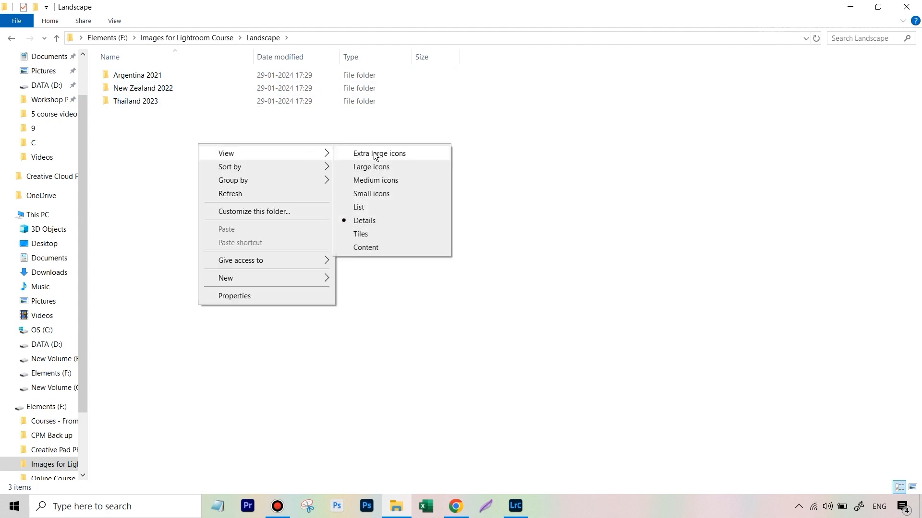
left_click(377, 152)
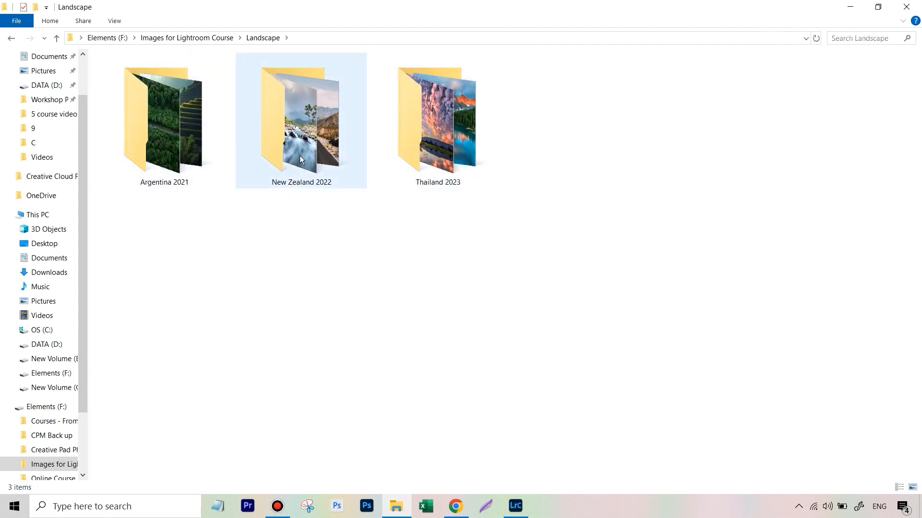
double_click(200, 146)
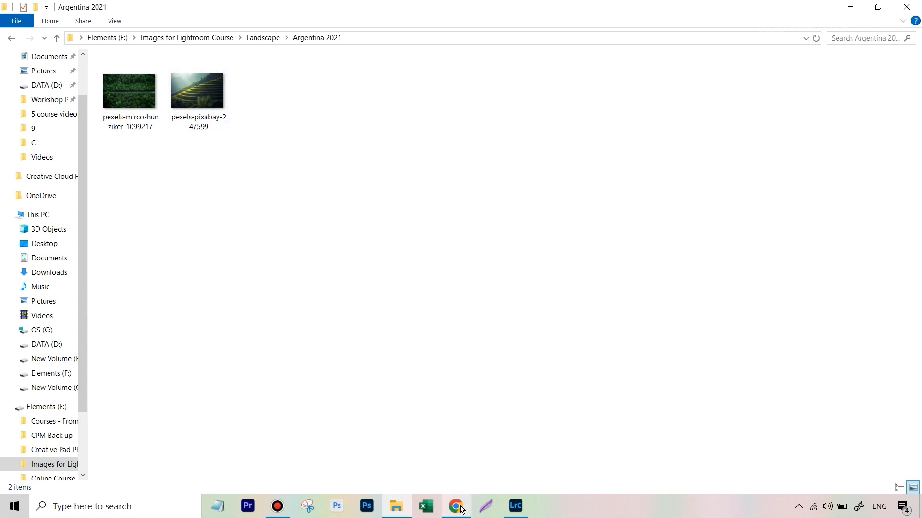
- Back in Lightroom Classic, delete the terraced hillside photo from disk and check the Argentina 2021 folder in File Explorer
left_click(513, 505)
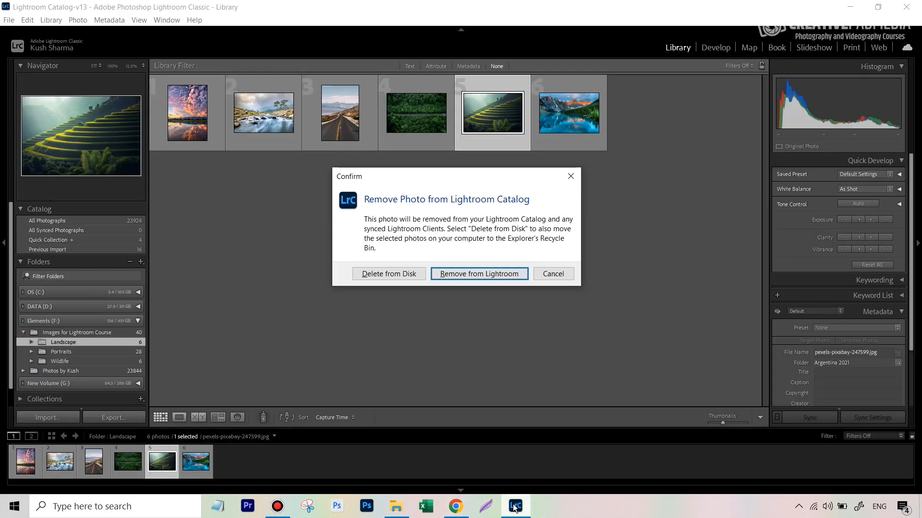
left_click(389, 277)
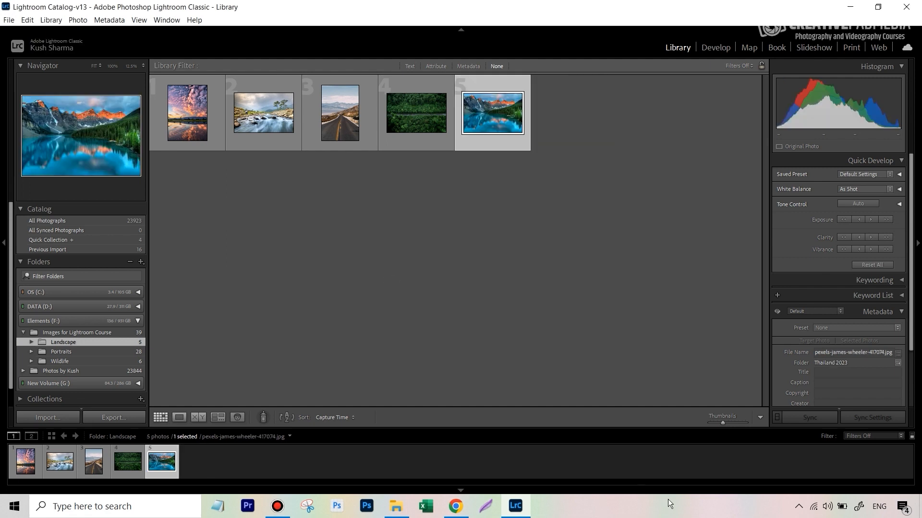
left_click(397, 508)
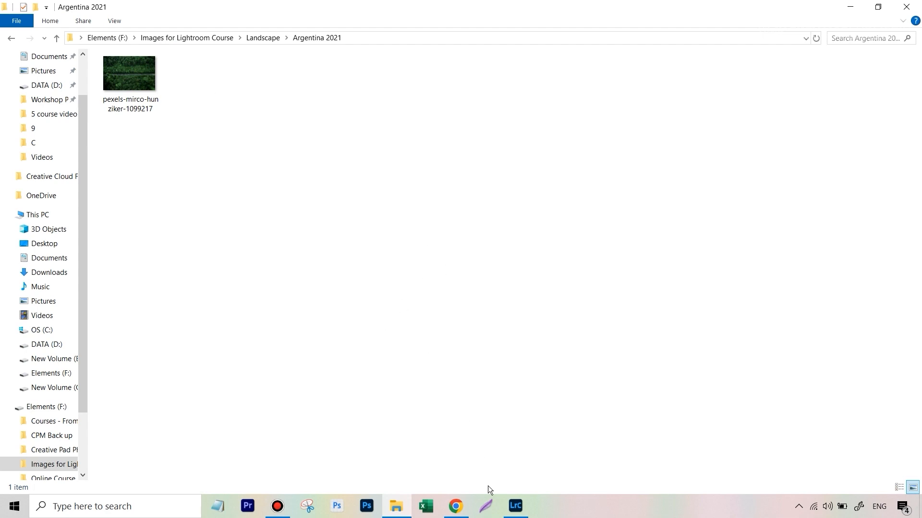
left_click(515, 507)
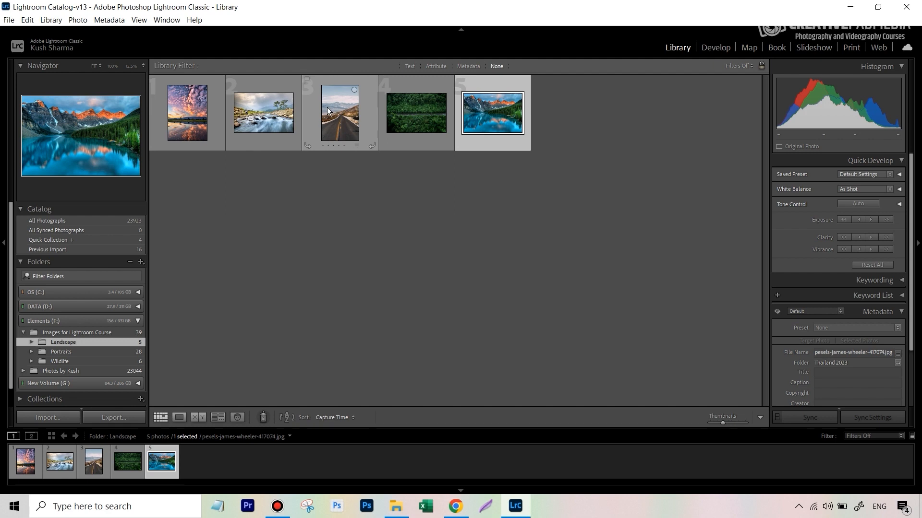
- View the desert road photo enlarged and in the Develop module, and return to the Library grid
double_click(342, 112)
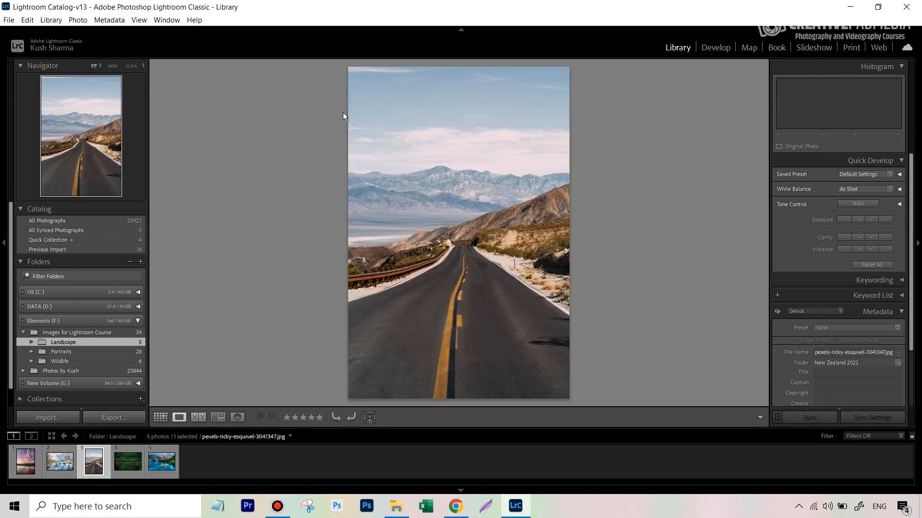
left_click(716, 47)
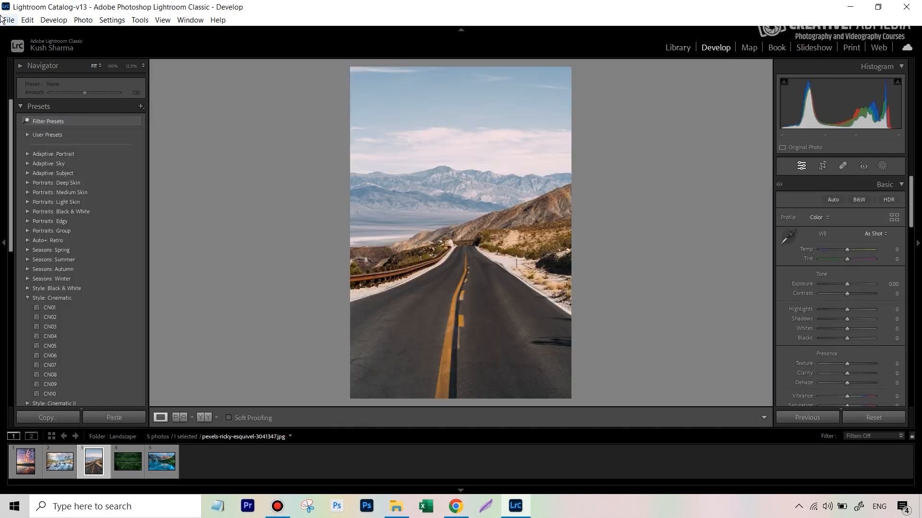
left_click(678, 47)
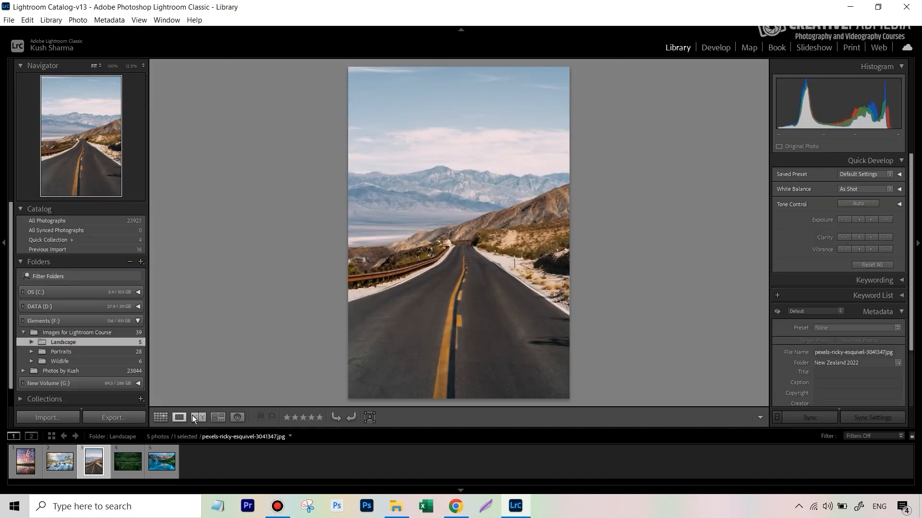
left_click(163, 416)
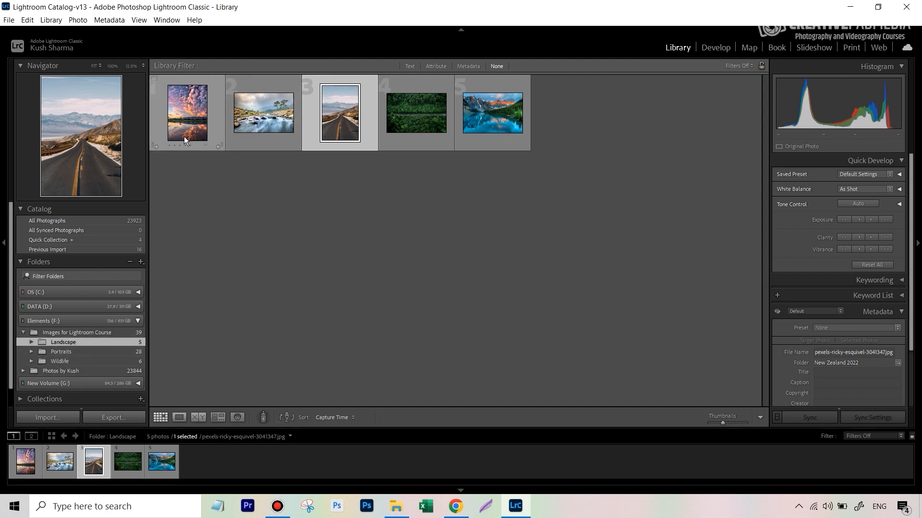
- Expand the Portraits folder and display the photos of its shoot subfolder
left_click(31, 351)
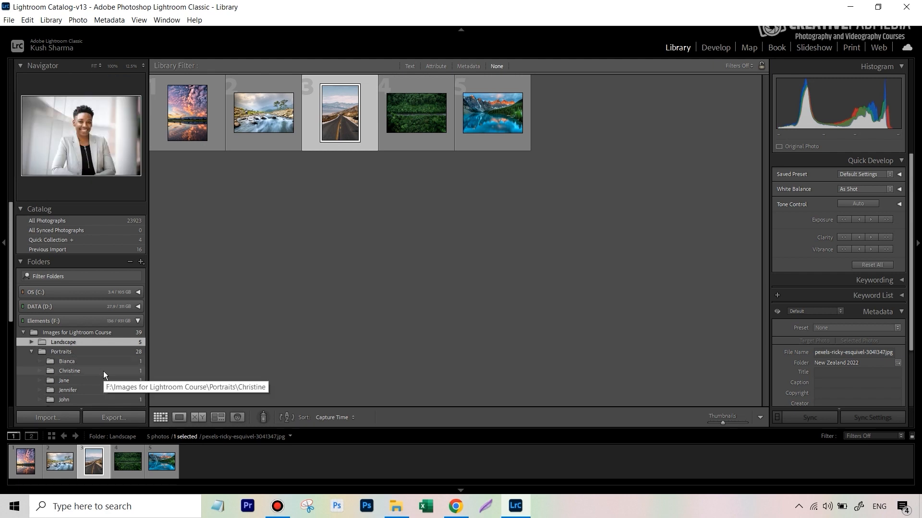
scroll(103, 371, "down", 3)
left_click(90, 382)
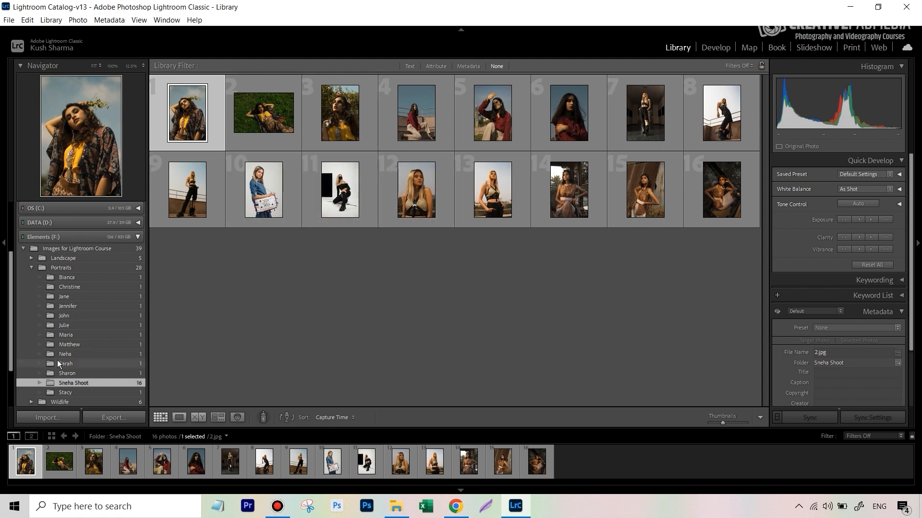
- Create a folder named Rough Selects inside the shoot folder under Portraits, without including the selected photo
right_click(23, 363)
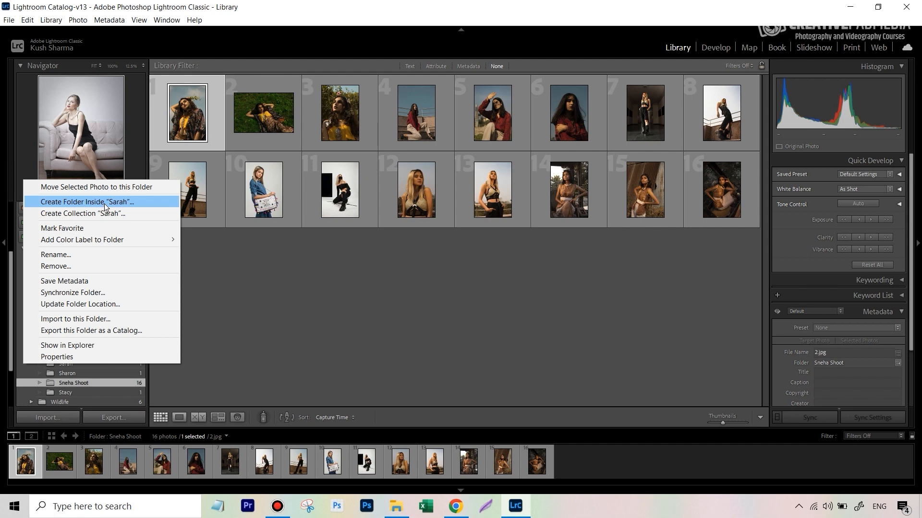
left_click(38, 381)
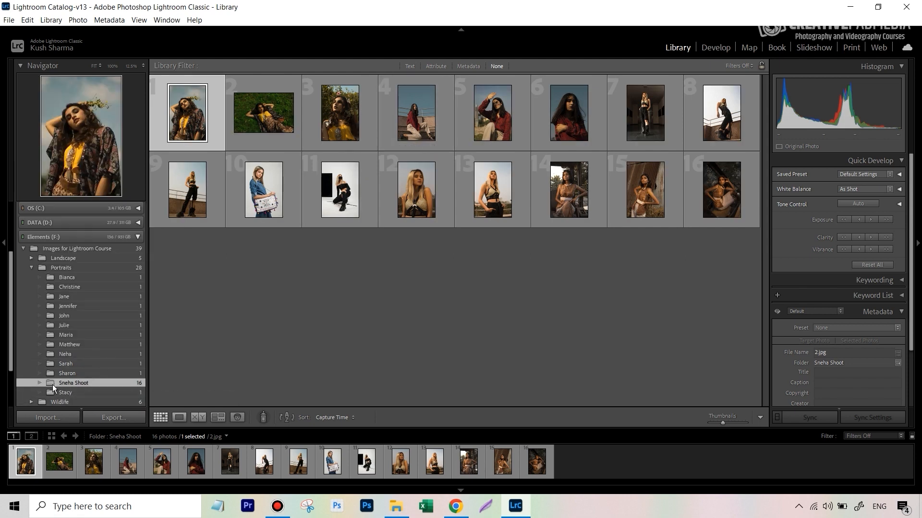
right_click(28, 383)
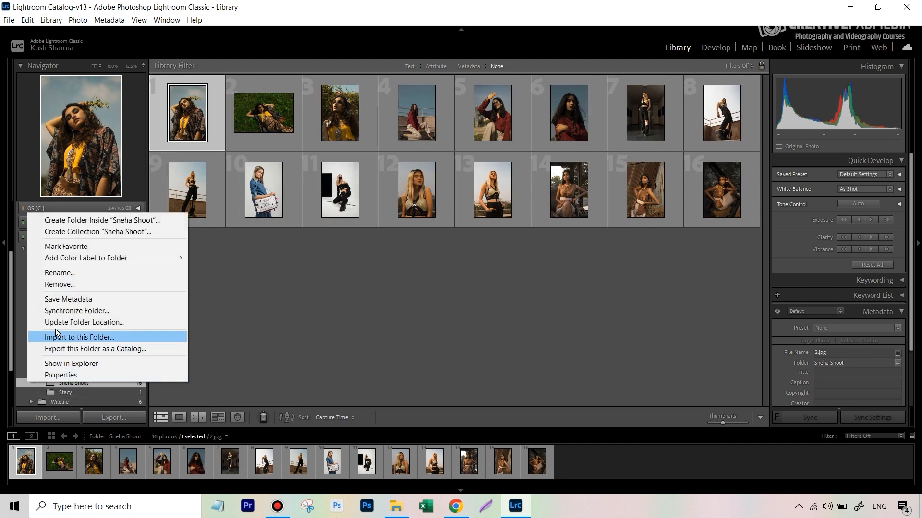
left_click(81, 221)
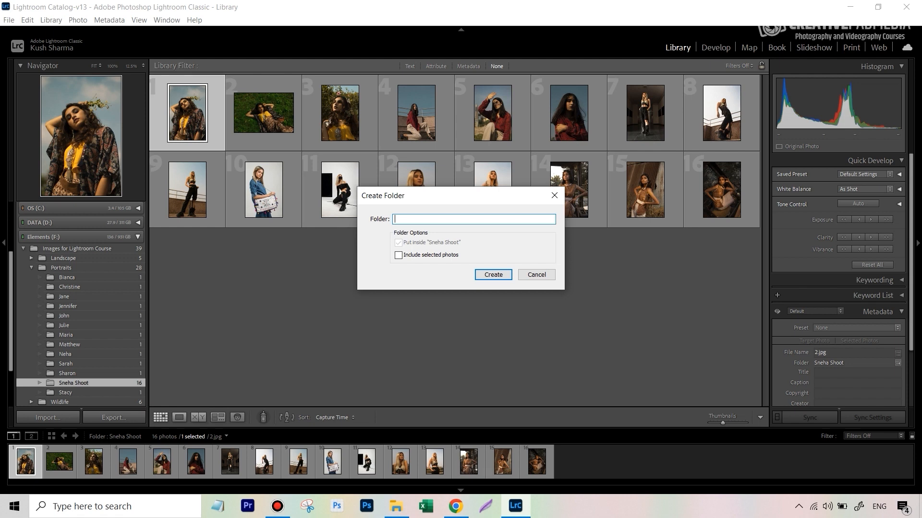
type("Rough Selects")
left_click(486, 276)
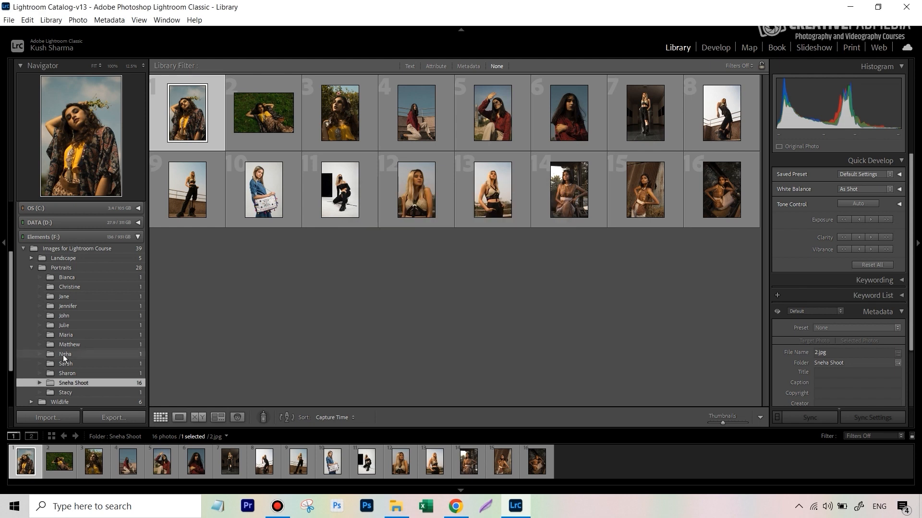
- Switch to File Explorer, open the shoot folder under Portraits to check for Rough Selects on disk, and return to Lightroom Classic
left_click(396, 506)
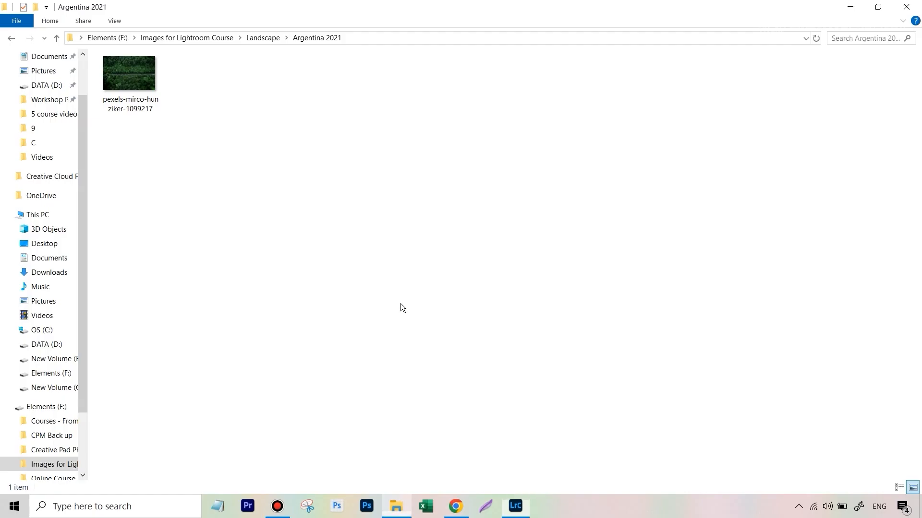
left_click(219, 40)
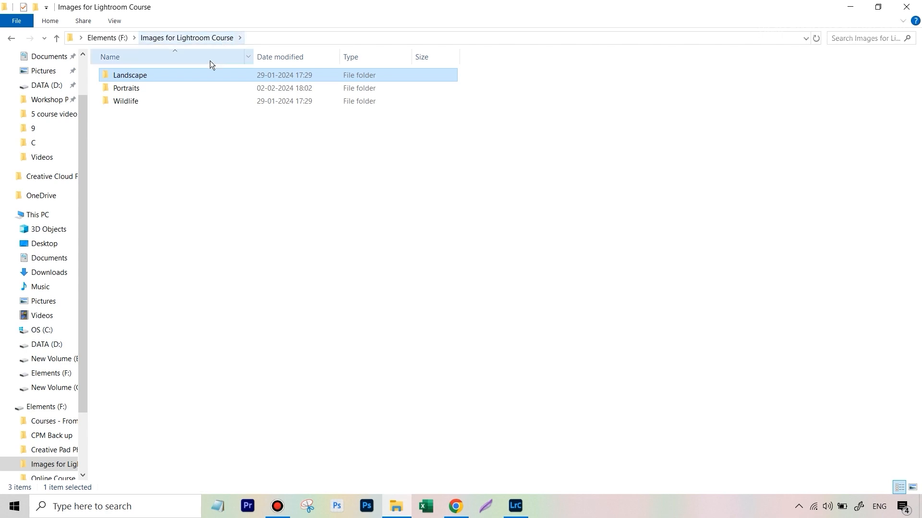
double_click(156, 88)
double_click(123, 223)
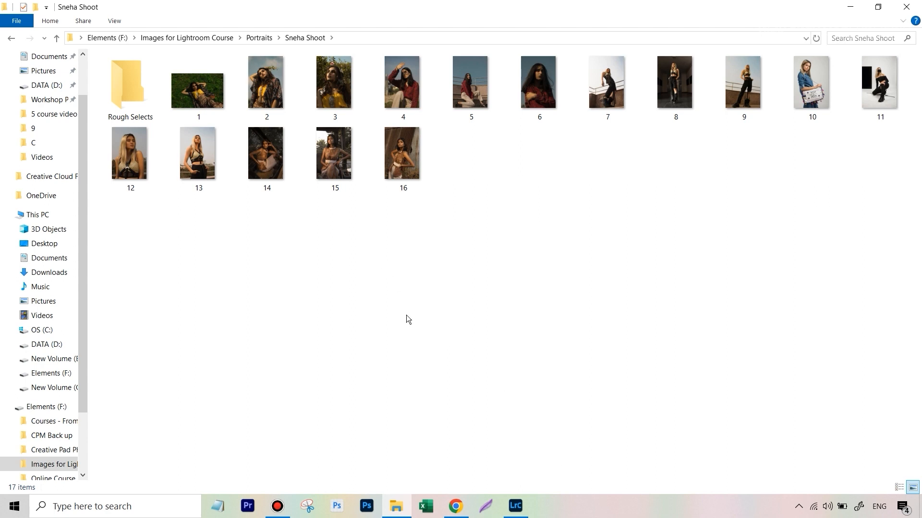
left_click(516, 506)
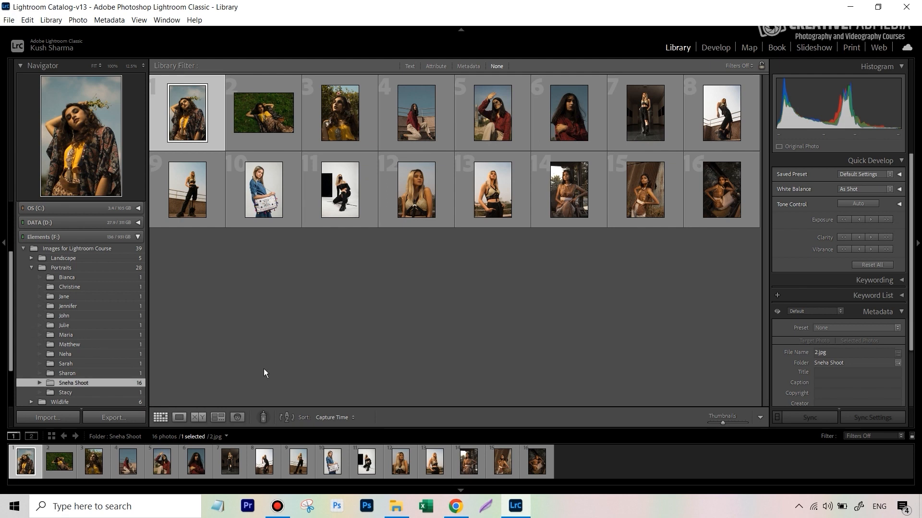
- Compare the shoot folder in Lightroom's folder list with its contents in File Explorer
scroll(64, 266, "down", 1)
scroll(64, 266, "down", 1)
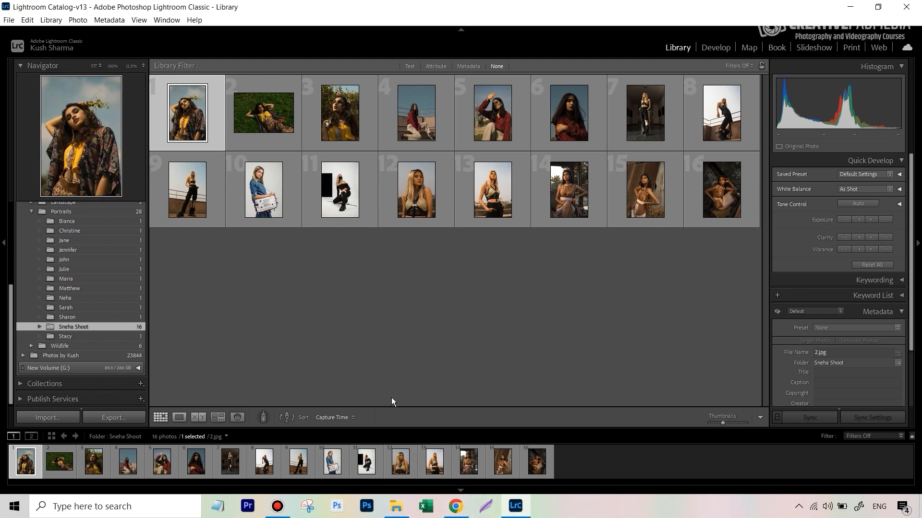
left_click(396, 506)
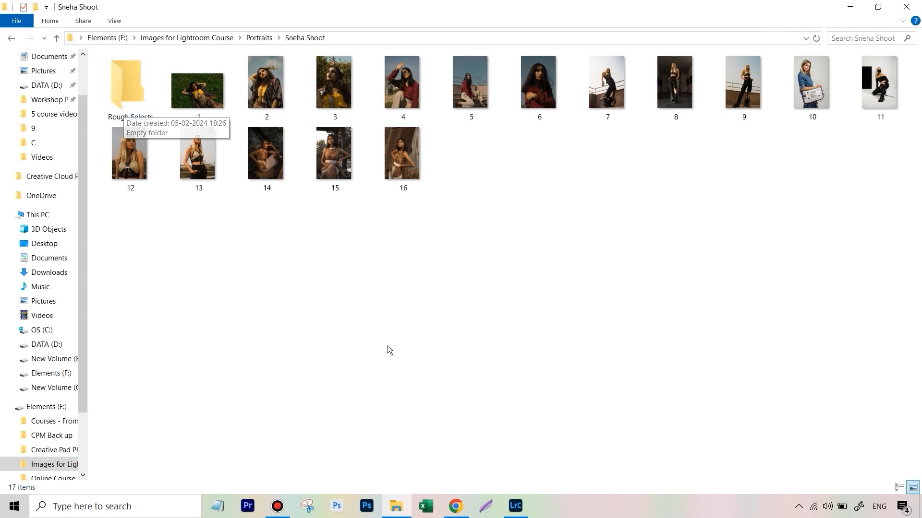
left_click(515, 506)
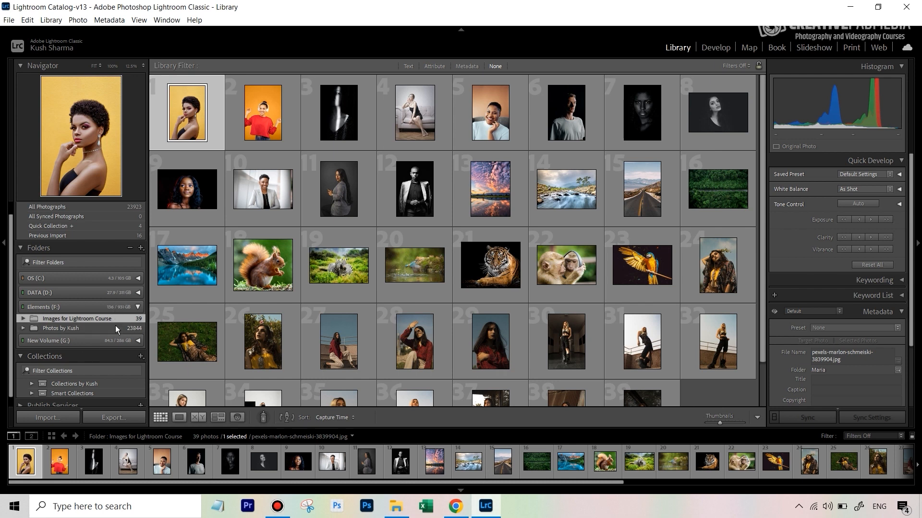
- Expand the first collection set to view its collections, collapse it, and look through the course photos in the grid
scroll(133, 369, "down", 1)
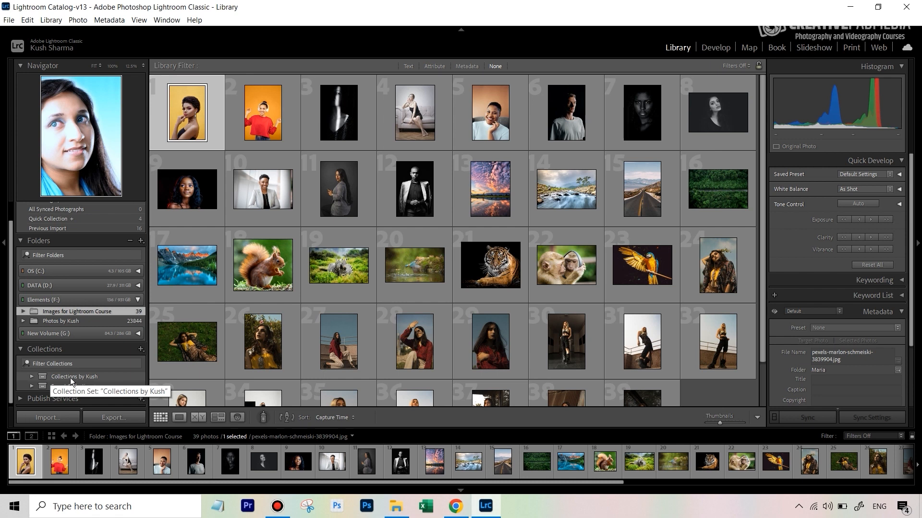
left_click(32, 377)
scroll(102, 393, "down", 1)
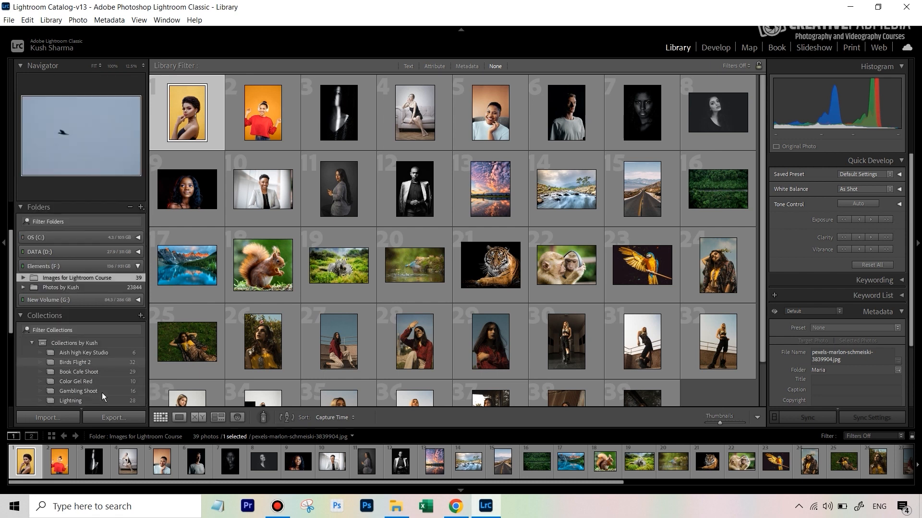
left_click(32, 343)
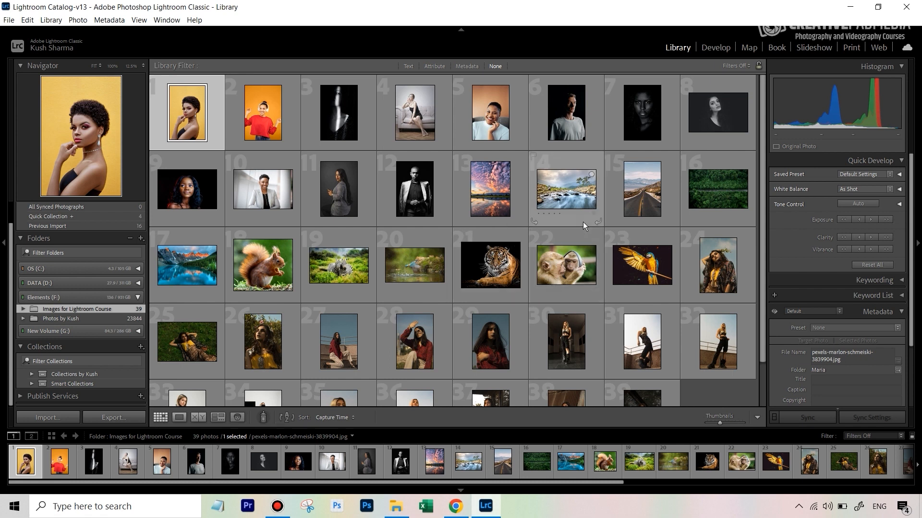
scroll(583, 221, "down", 2)
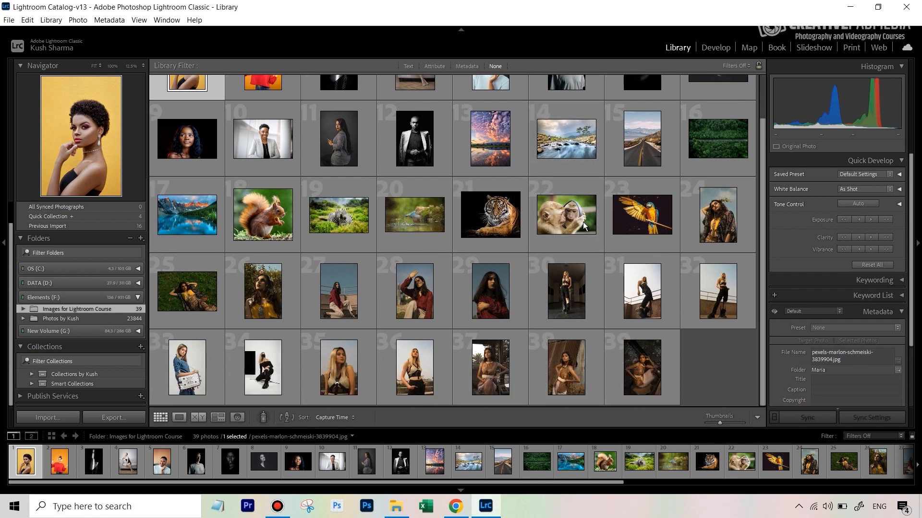
- Create a collection named Animals from the six wildlife photos, from the squirrel through the parrot, with the selected photos included
scroll(583, 222, "up", 2)
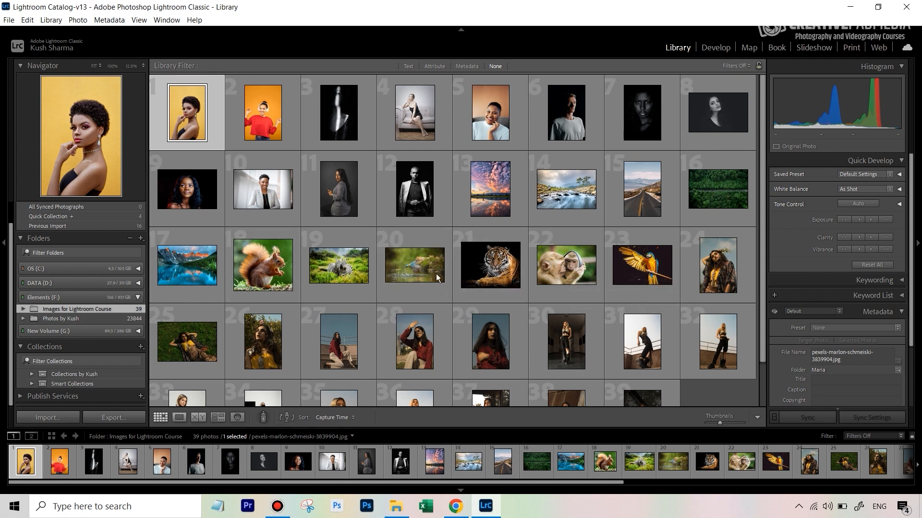
mouse_move(582, 266)
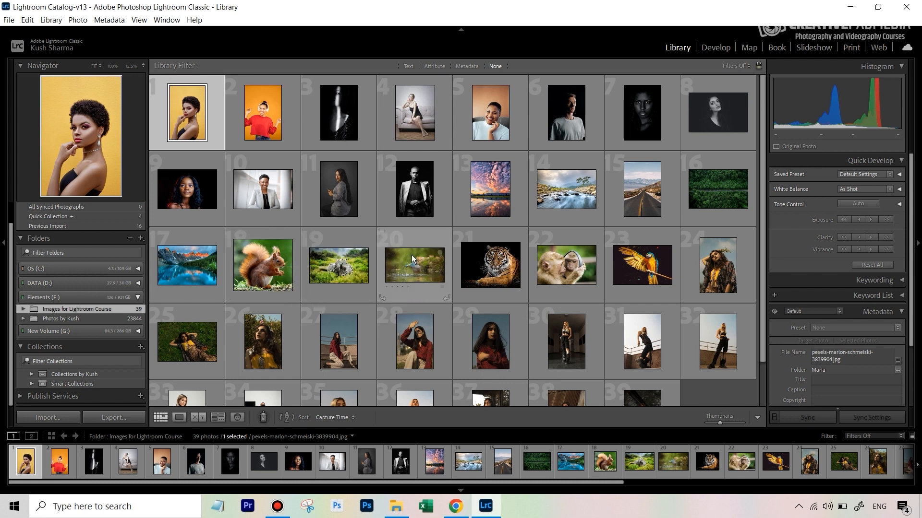
left_click(275, 268)
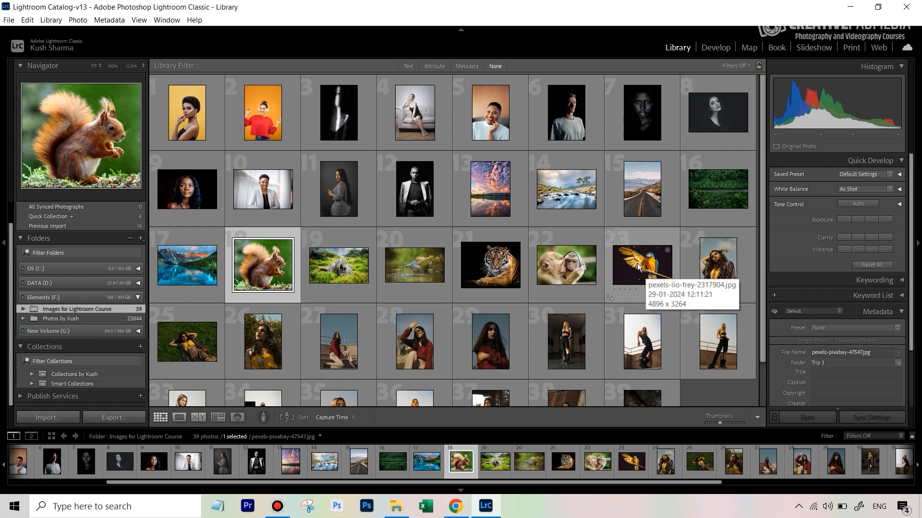
left_click(622, 252, "shift")
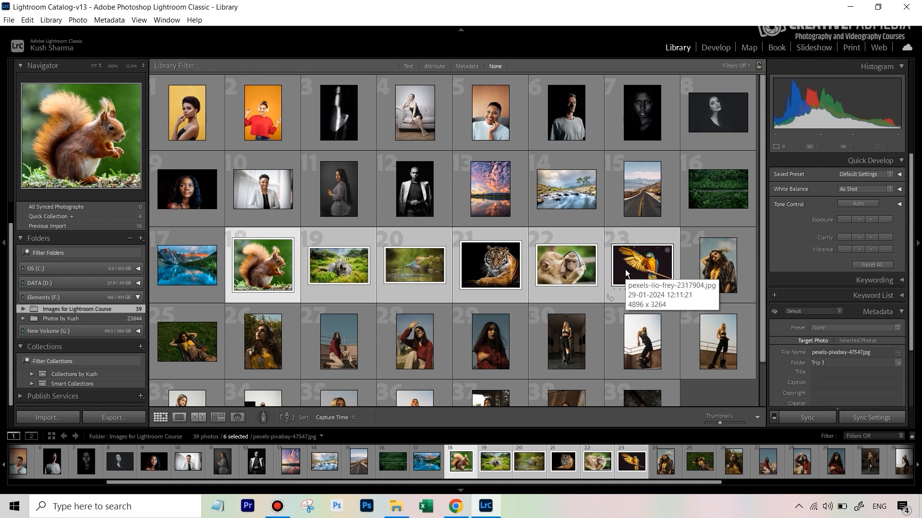
left_click(140, 347)
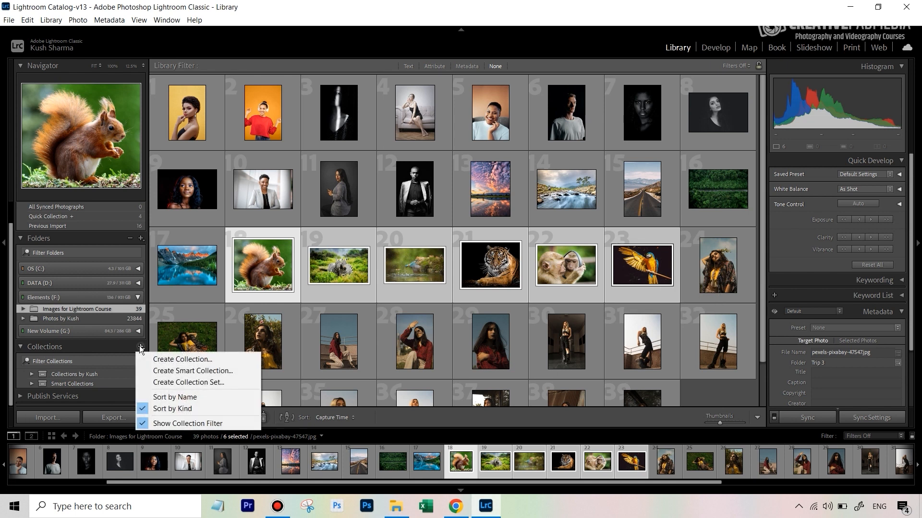
left_click(157, 359)
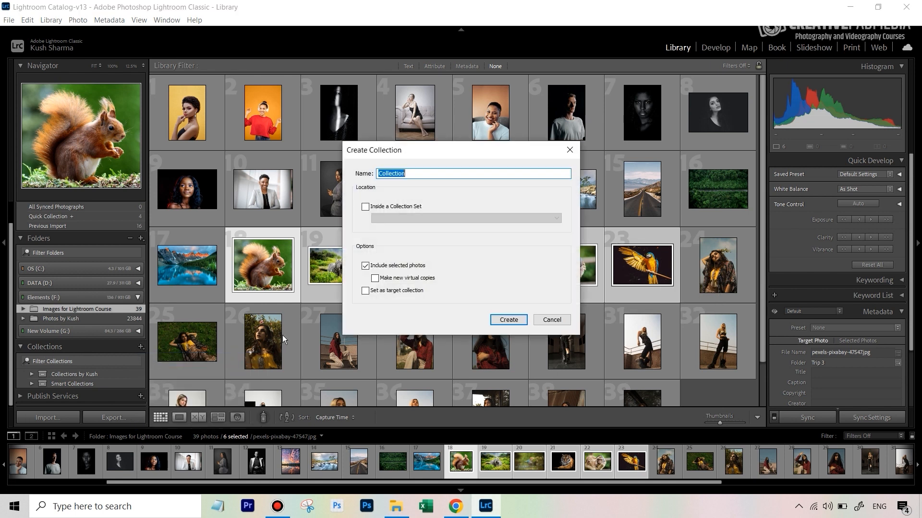
type("Animals")
left_click(507, 320)
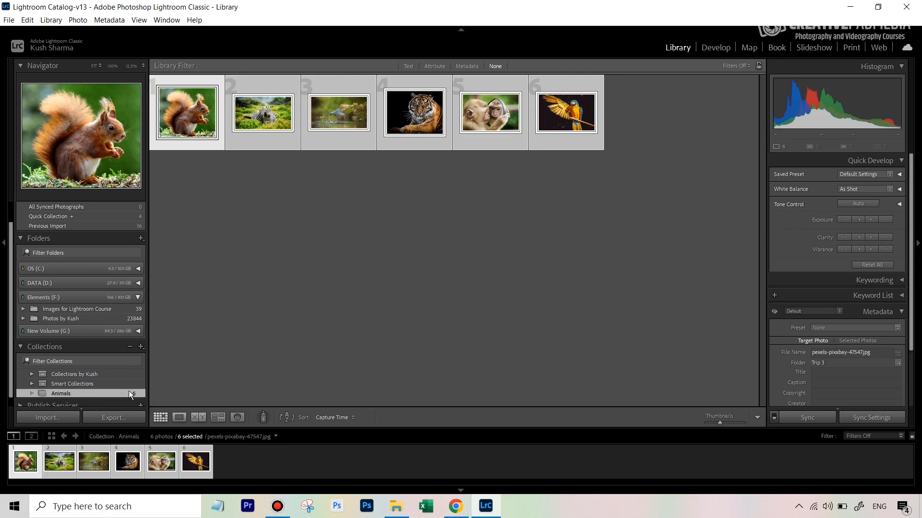
- Deselect all photos in the Animals collection and remove only the tiger photo from it
left_click(430, 302)
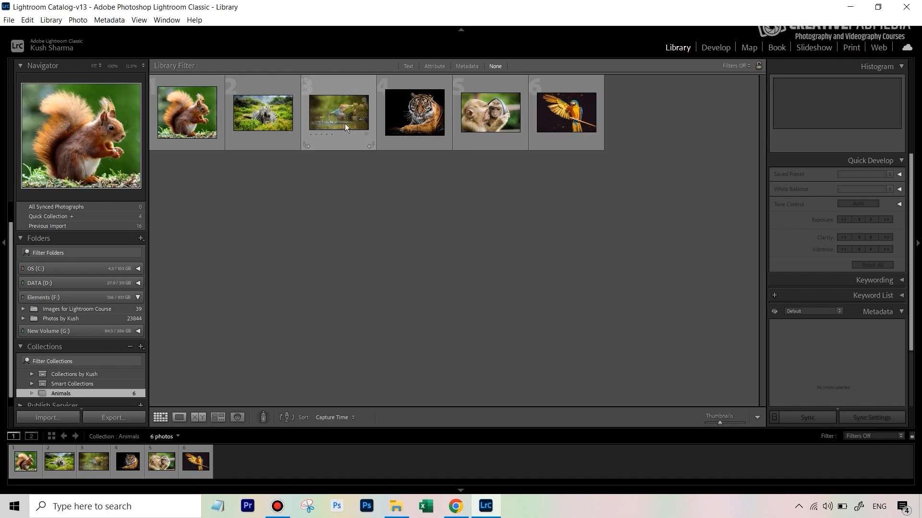
left_click(431, 113)
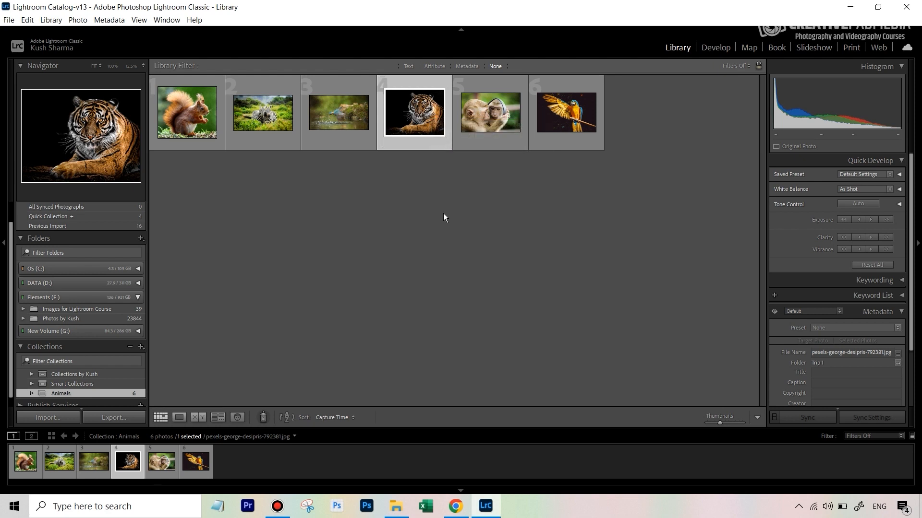
key("Delete")
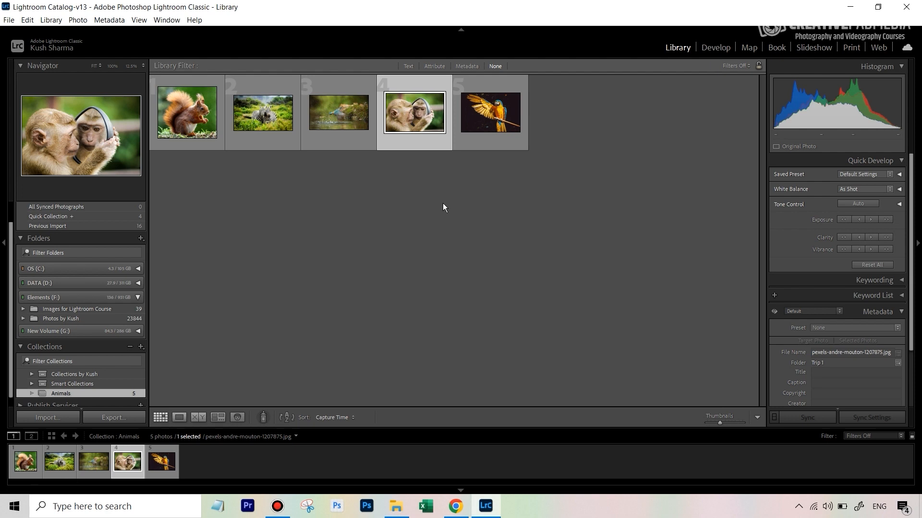
- Switch to File Explorer, open Trip 1 inside Wildlife to check for the tiger photo on disk, and return to Lightroom Classic
left_click(396, 509)
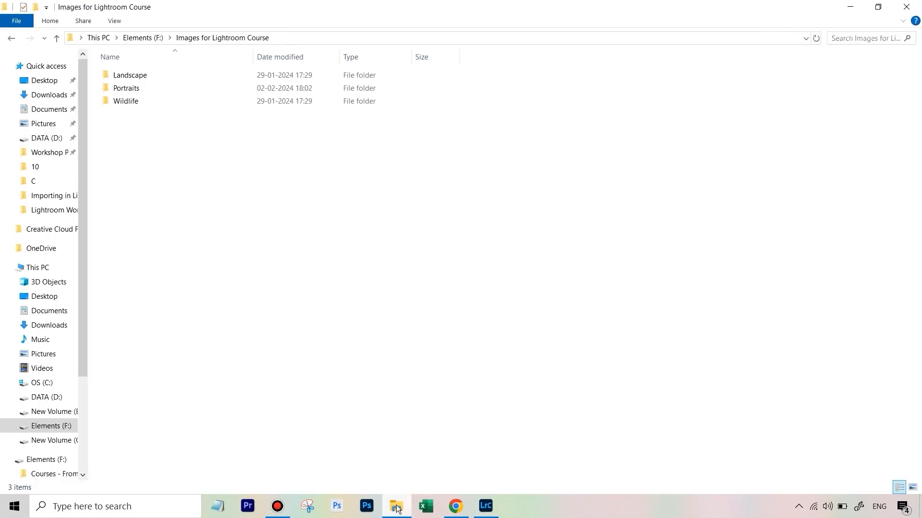
double_click(140, 102)
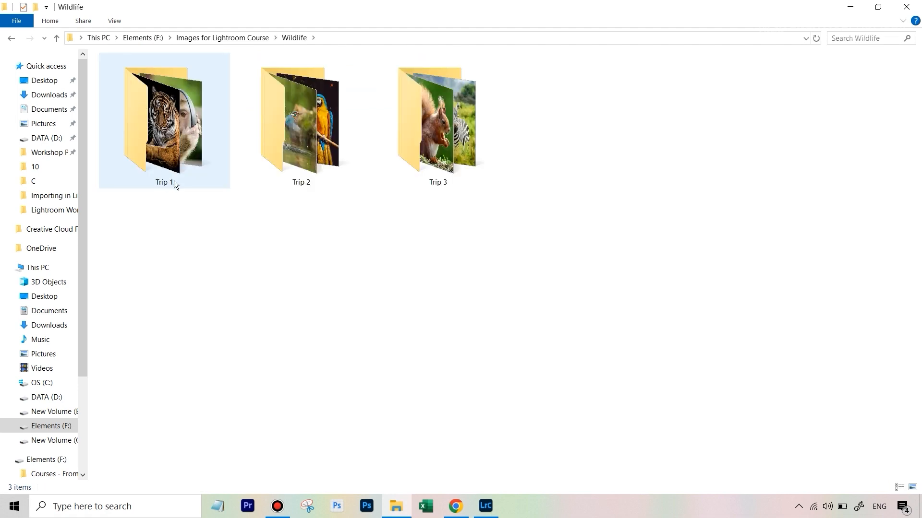
double_click(190, 152)
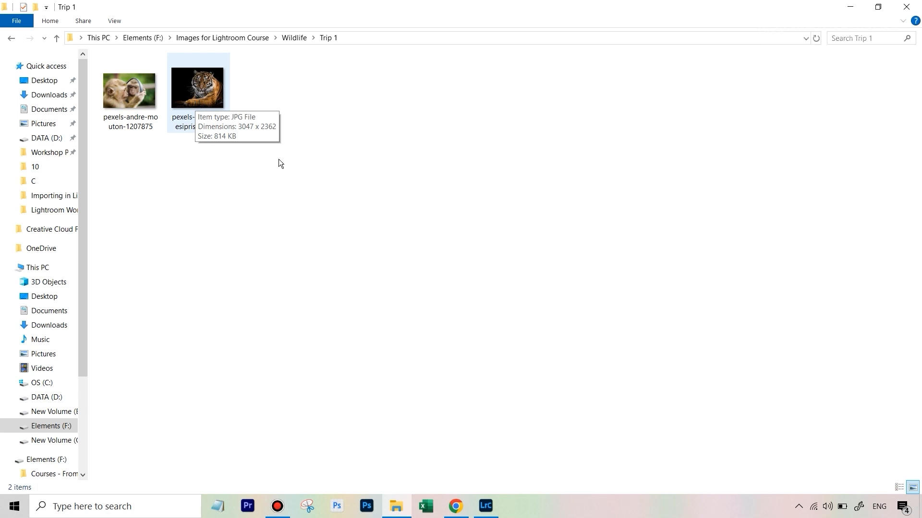
left_click(489, 508)
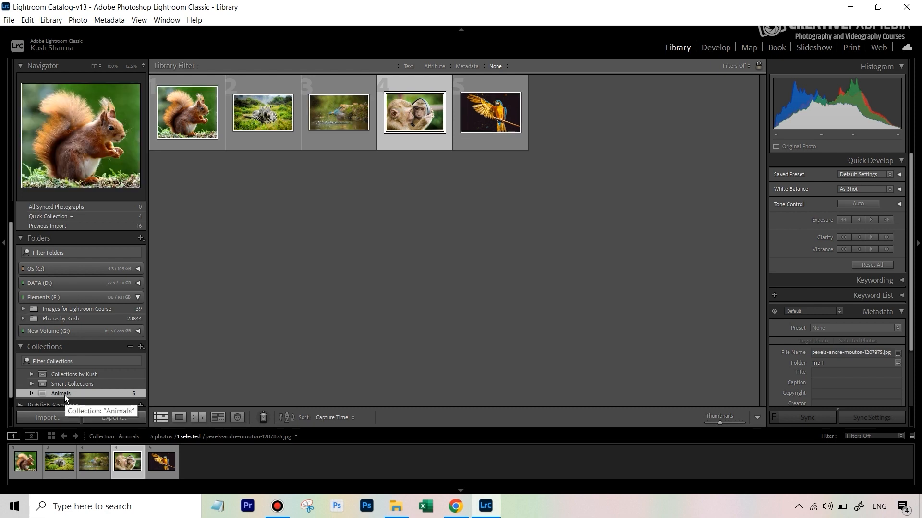
- Expand Images for Lightroom Course and its Wildlife folder, review the folder's available commands, and view the photos in Trip 1 and Trip 3
left_click(23, 309)
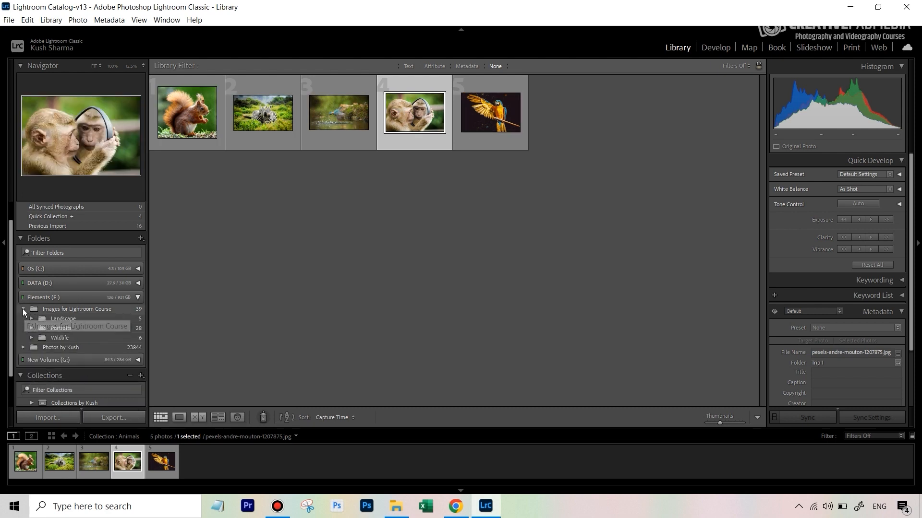
left_click(31, 337)
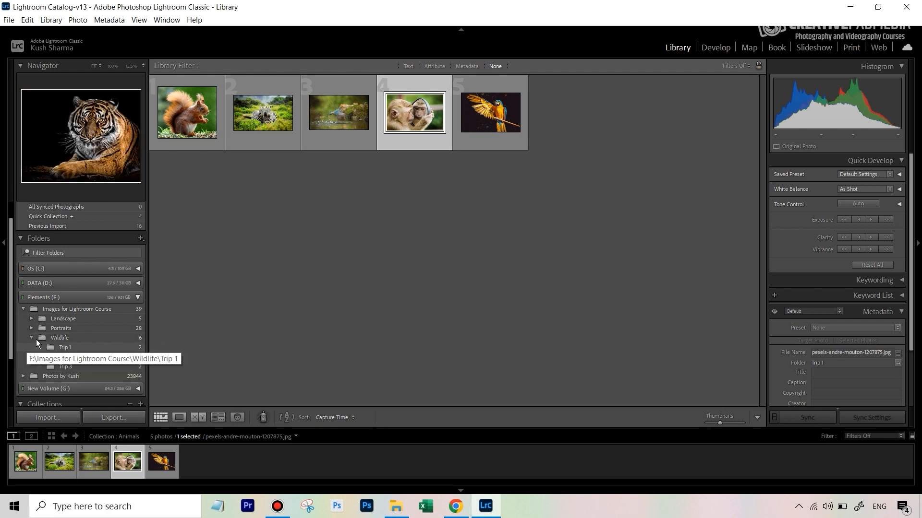
right_click(21, 336)
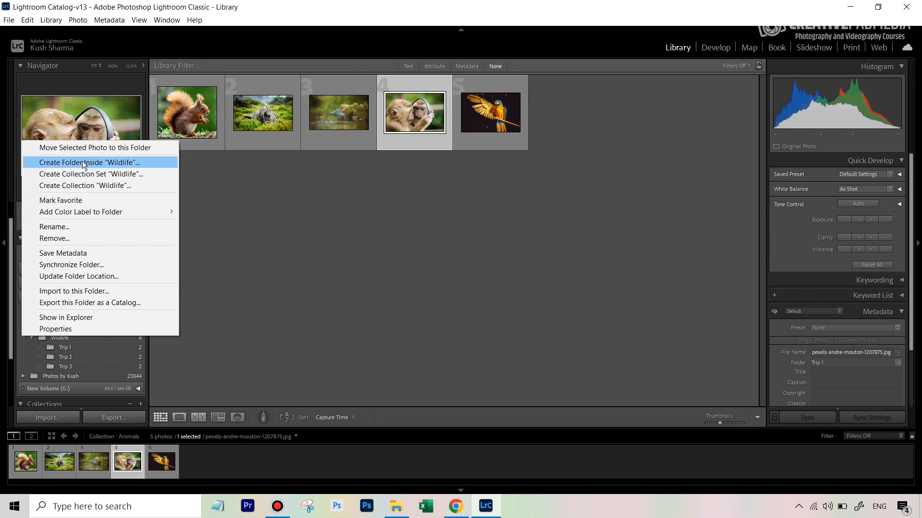
left_click(385, 237)
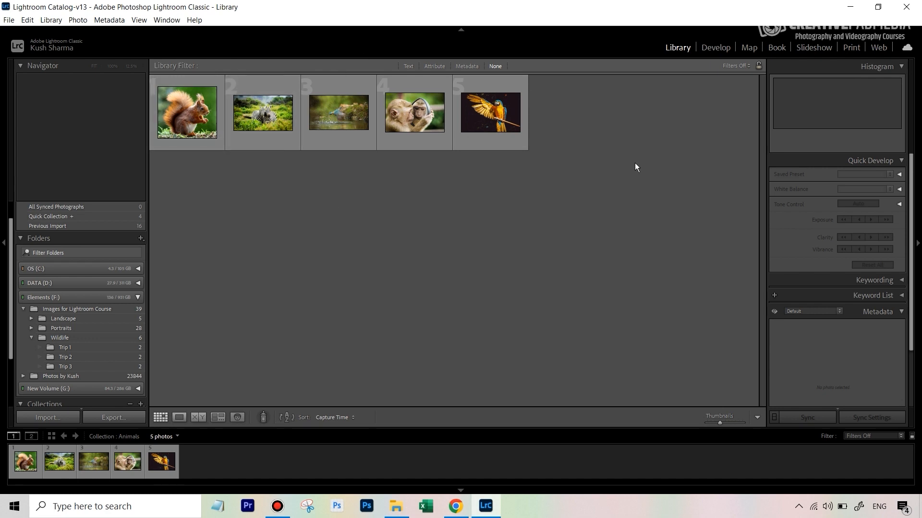
left_click(74, 348)
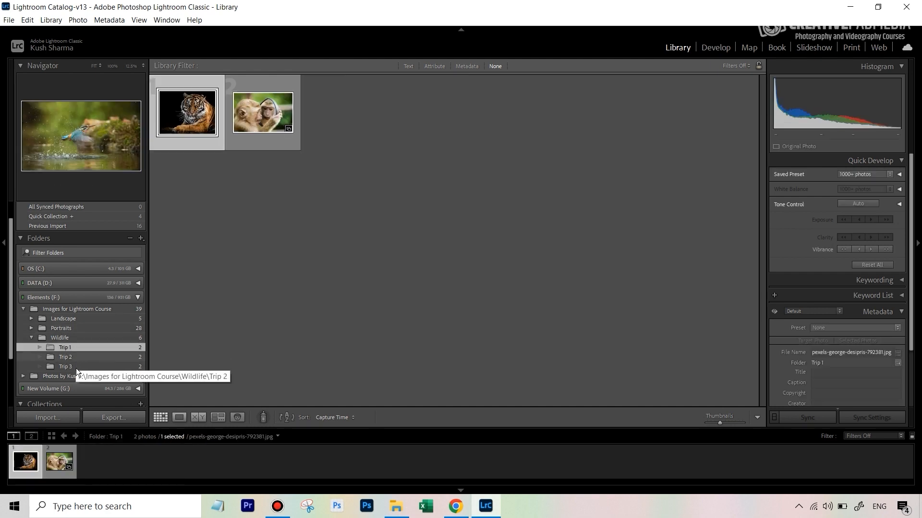
left_click(76, 367)
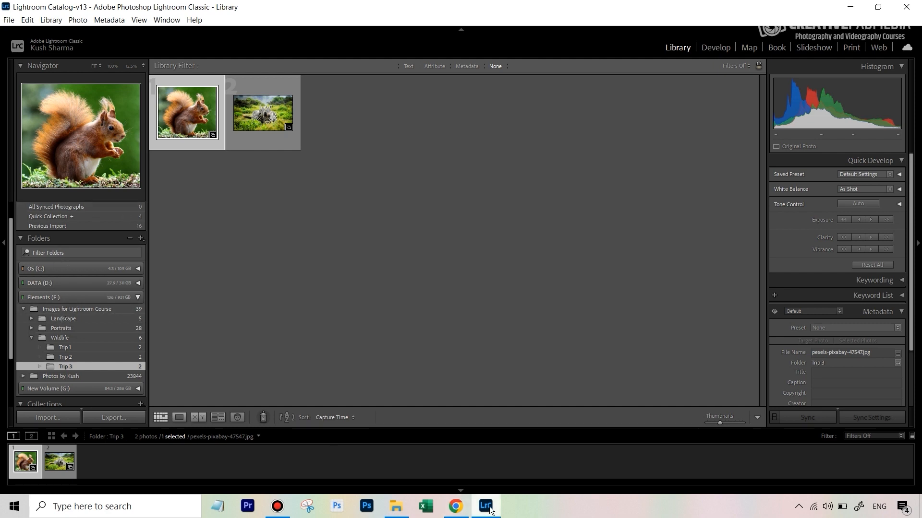
- Switch to File Explorer, go up to the Wildlife folder to compare its trip subfolders, and return to Lightroom Classic
left_click(396, 506)
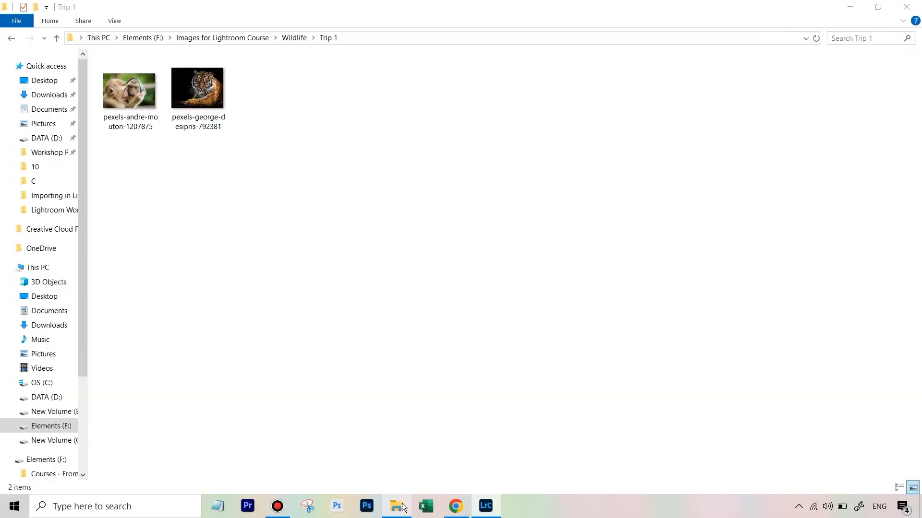
left_click(293, 38)
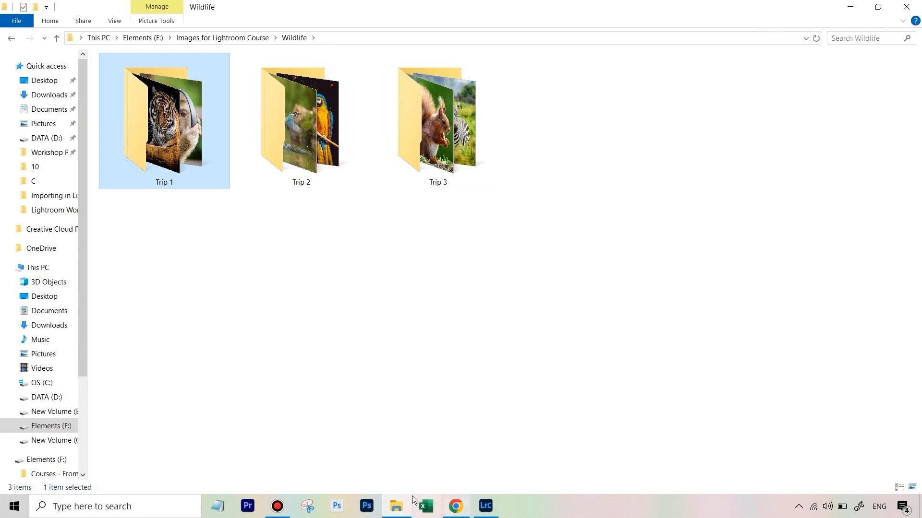
left_click(485, 506)
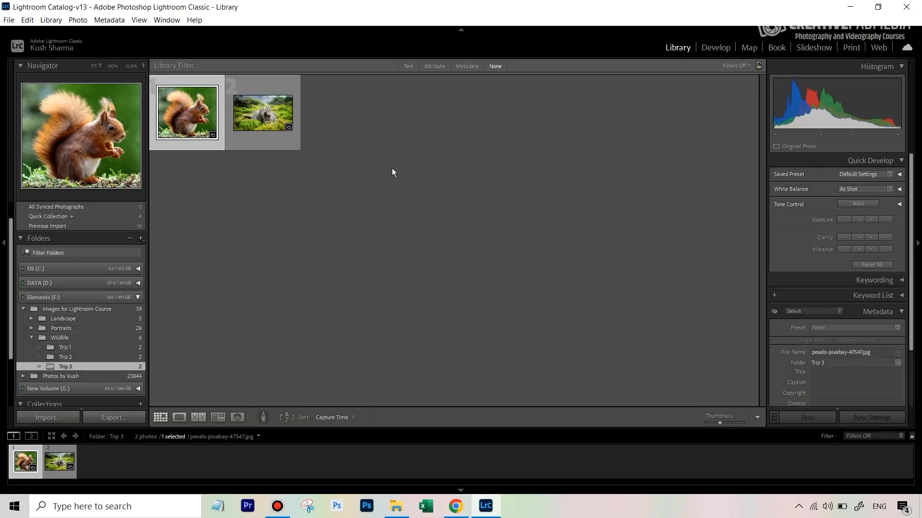